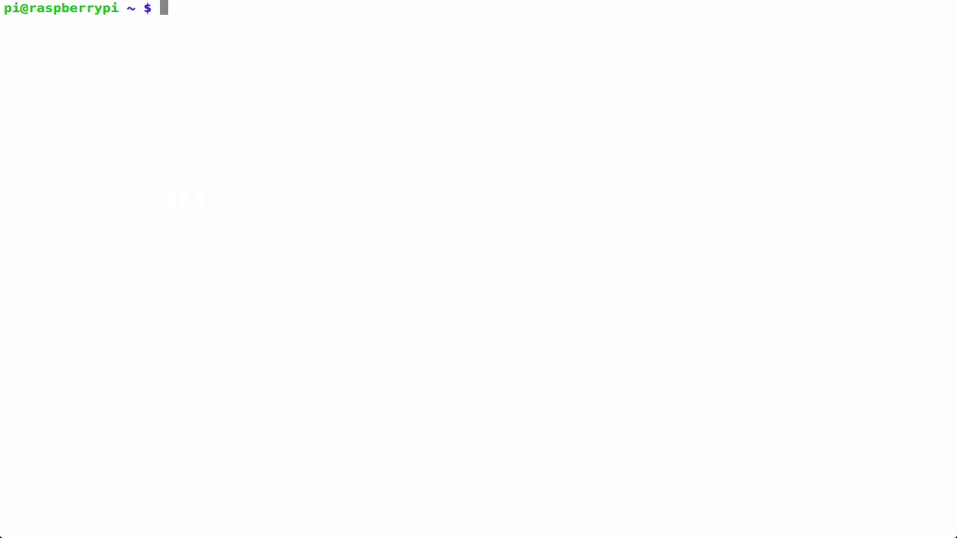
Step: Install the tightvncserver package on the Pi with sudo apt-get install tightvncserver
key("Return")
key("Return")
key("Return")
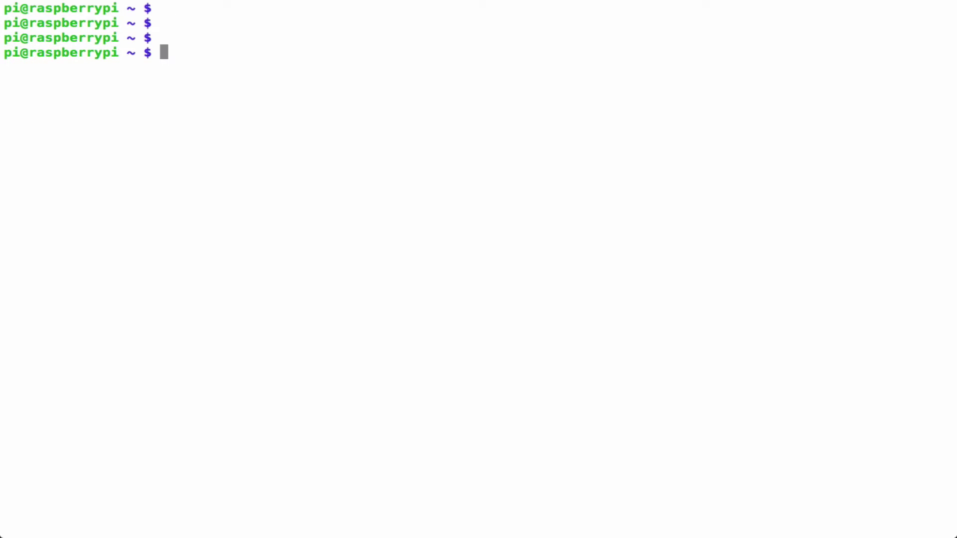
type("sudo ")
type("a")
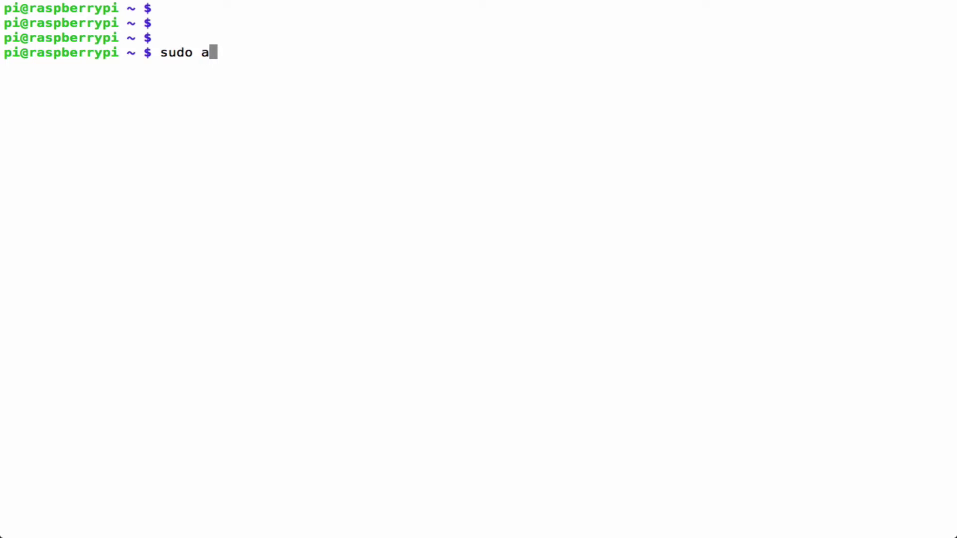
type("pt-get ")
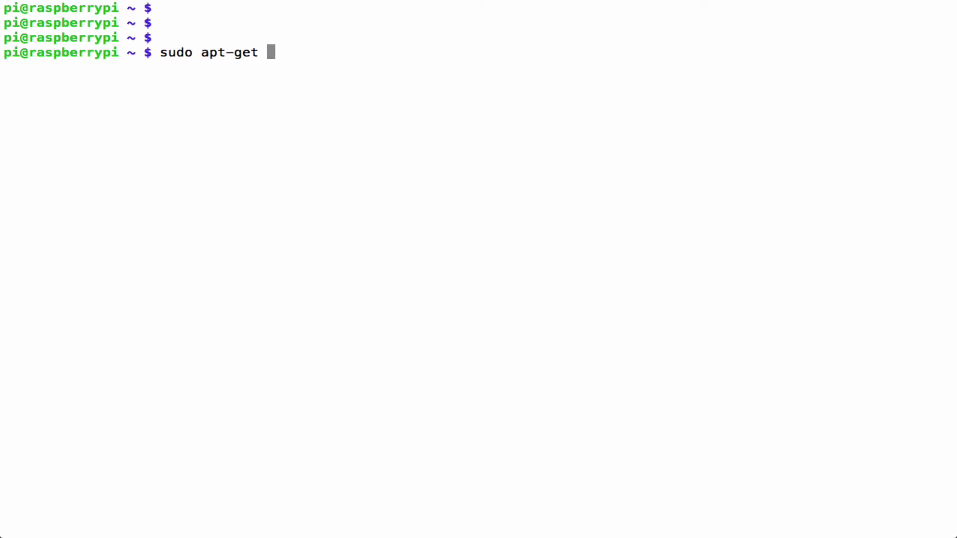
type("install ")
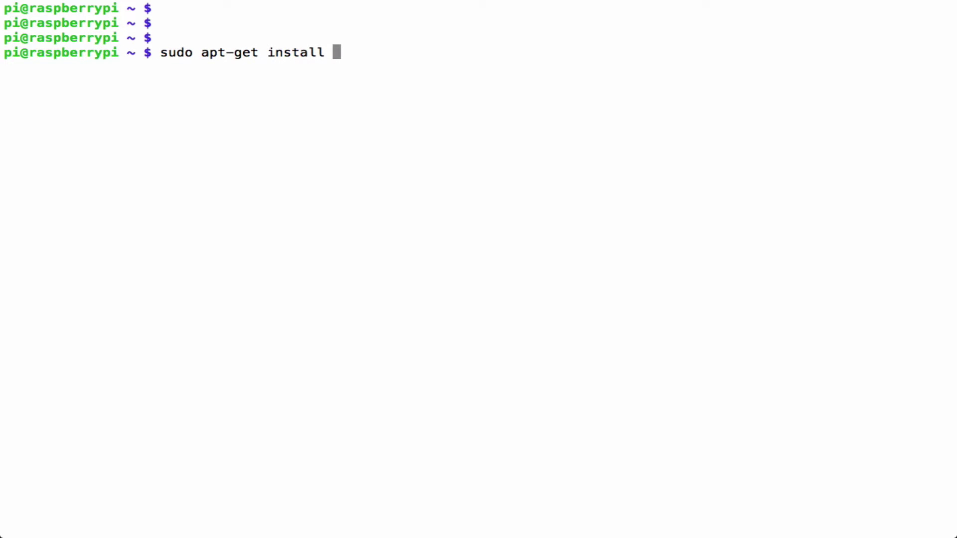
type("tightvn")
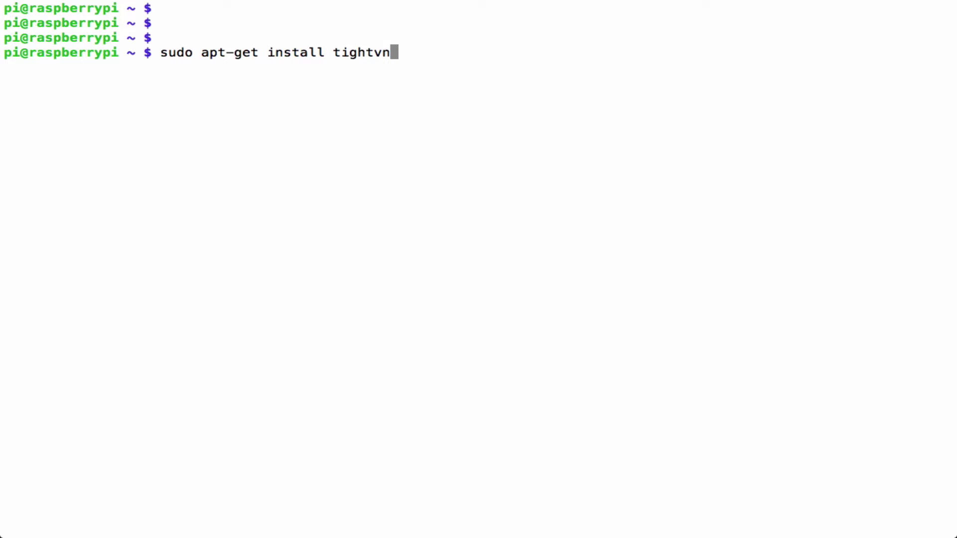
type("cserver")
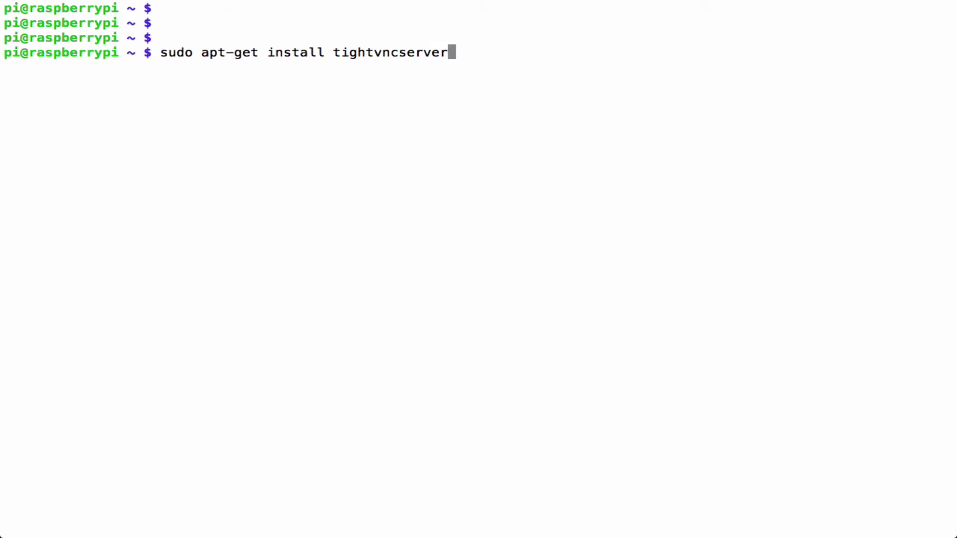
key("Return")
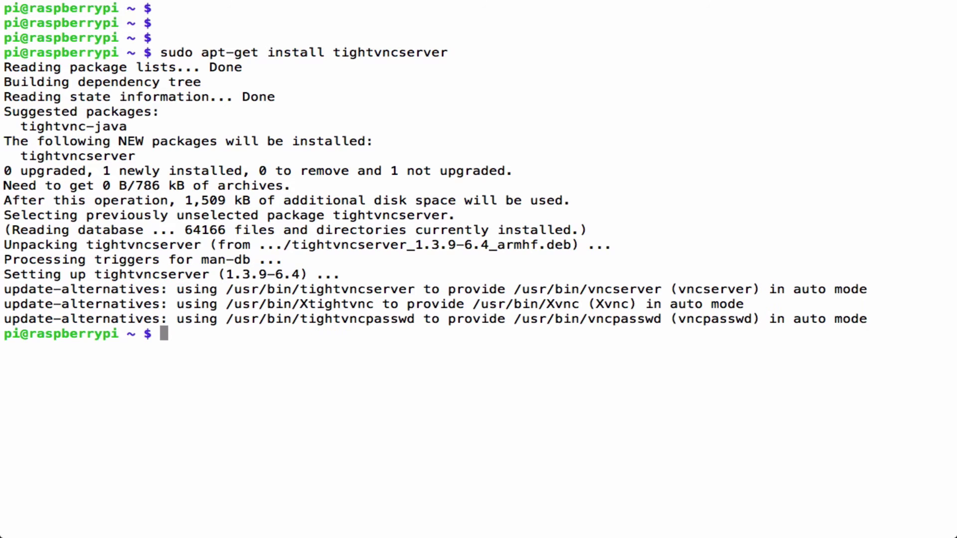
type("tightvn")
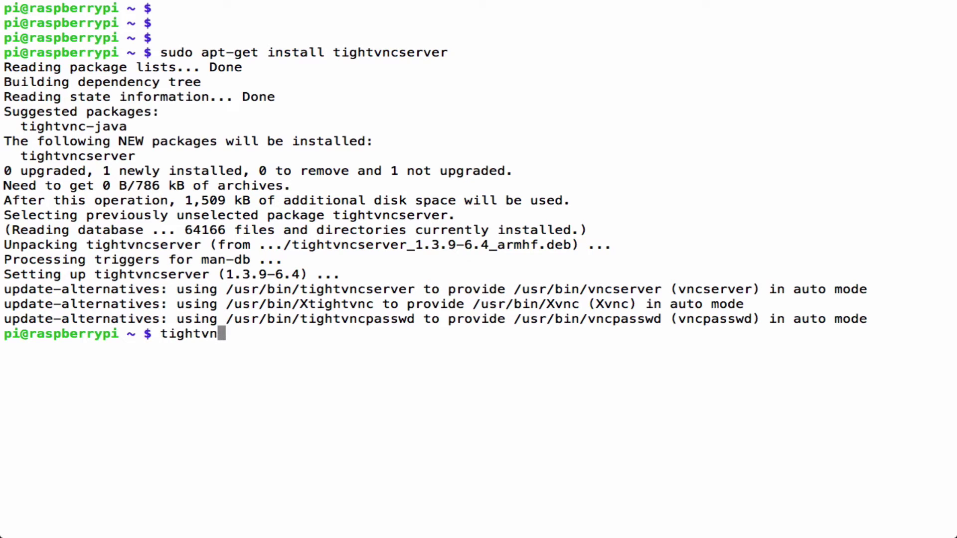
type("cserver")
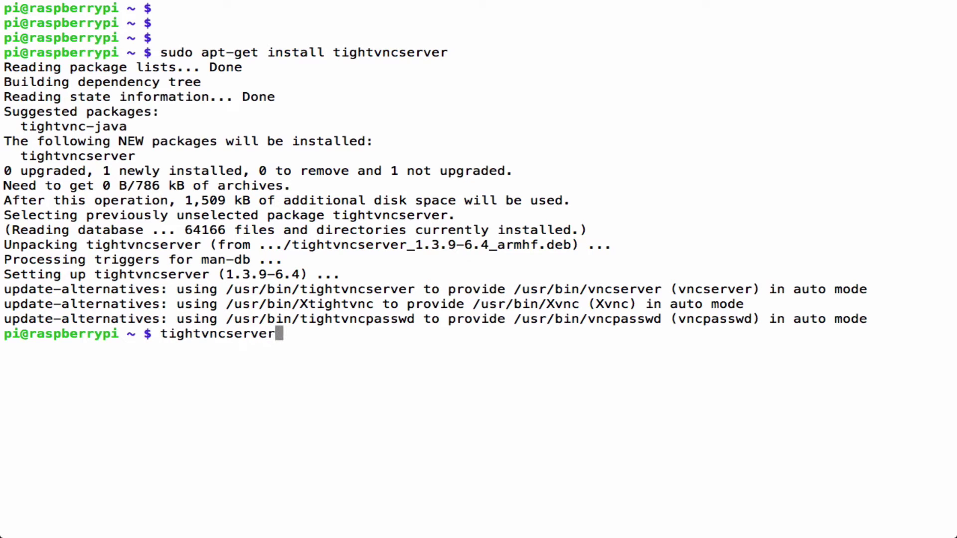
Step: Run tightvncserver to start VNC desktop raspberrypi:2, then take Terminal out of full screen
key("Return")
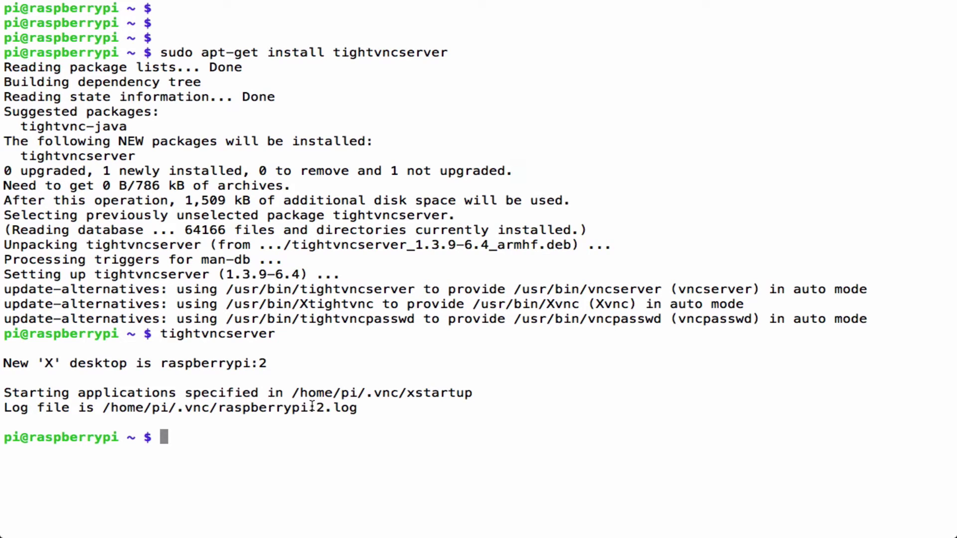
left_click_drag(309, 408, 324, 407)
left_click(254, 288)
left_click(938, 8)
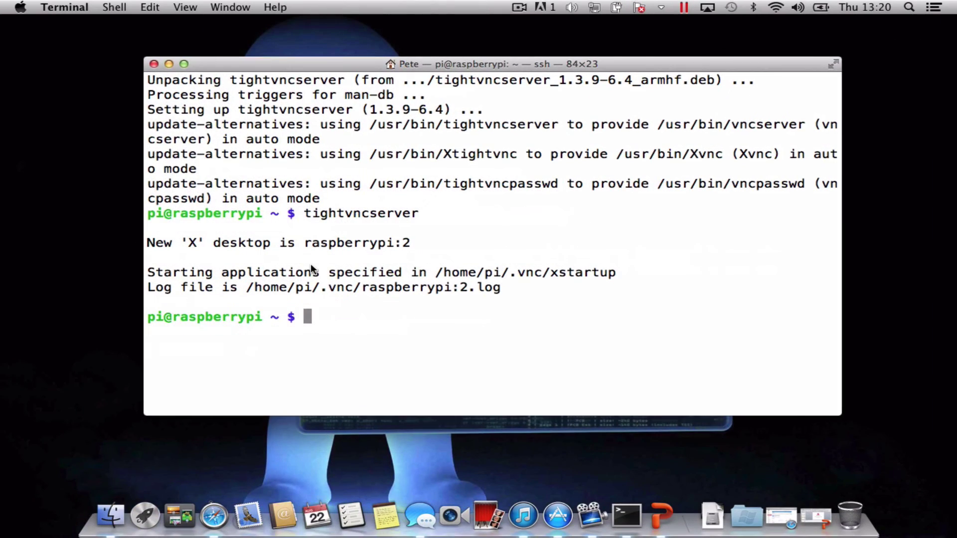
Step: Launch VNC Viewer from Launchpad to bring up its connection dialog
left_click(149, 502)
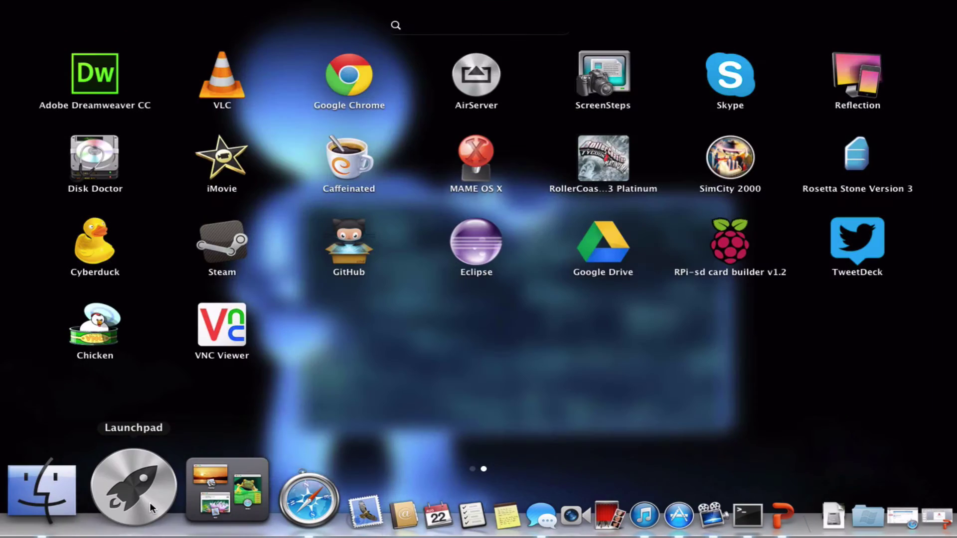
left_click(227, 321)
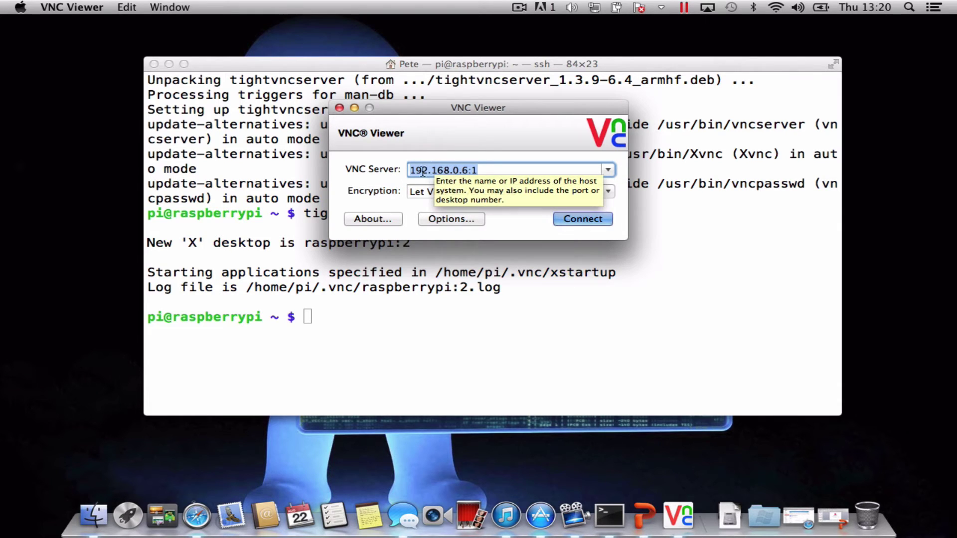
Step: Connect VNC Viewer to 192.168.0.6:2, accept the unencrypted-connection warning, and log in
left_click(482, 170)
key("BackSpace")
type("2")
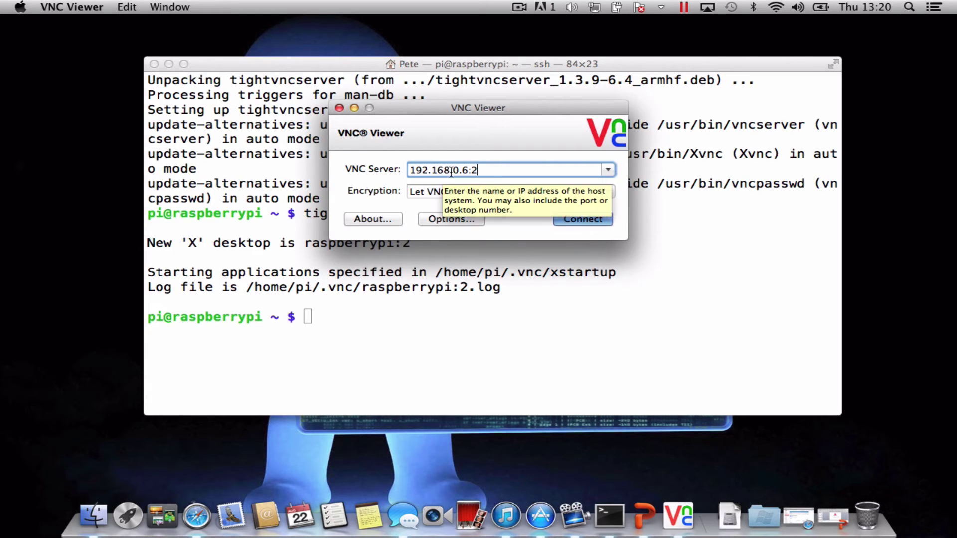
left_click(569, 218)
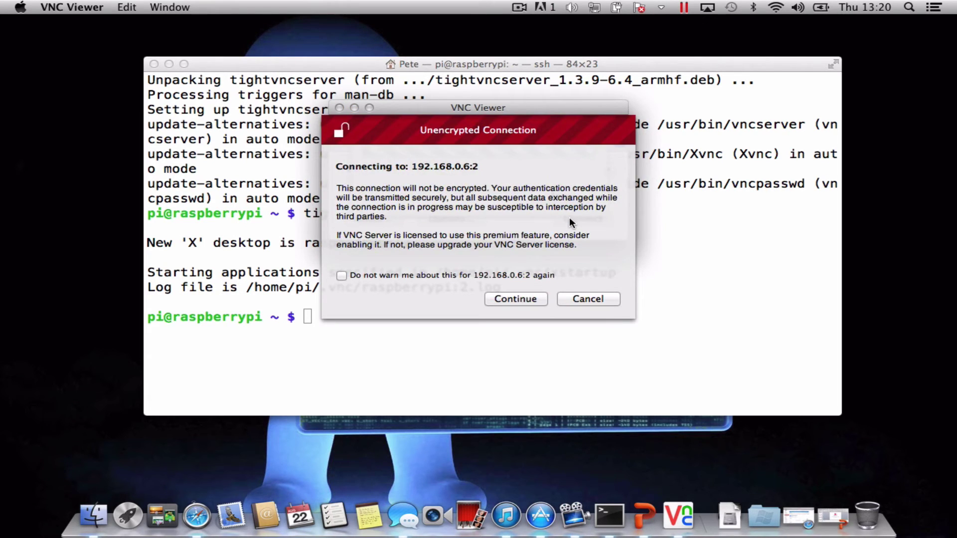
left_click(515, 298)
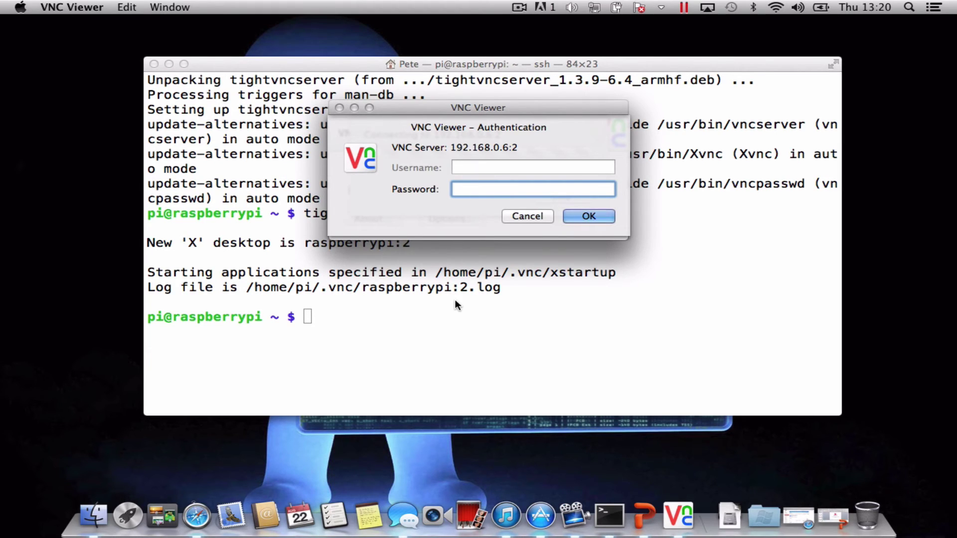
type("*****")
type("***")
left_click(588, 216)
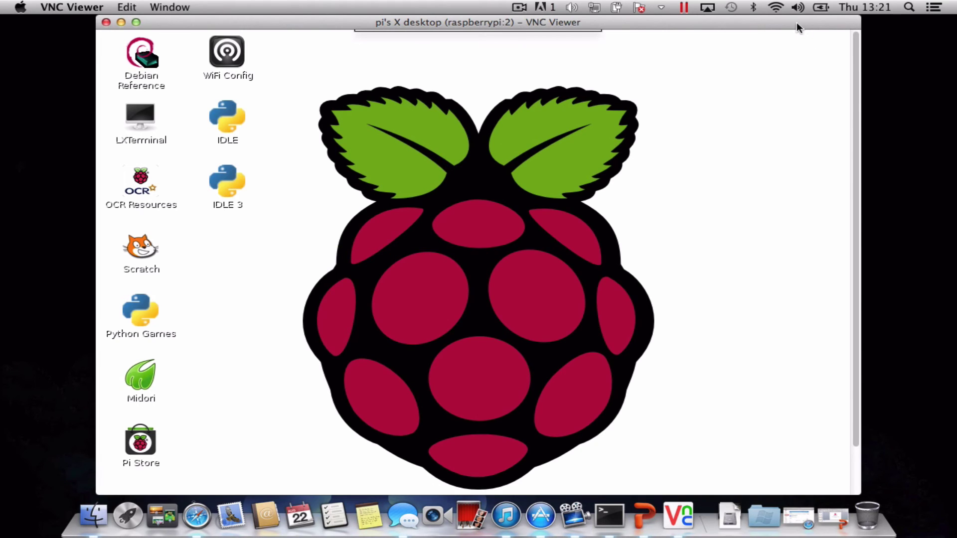
Step: Switch the VNC Viewer window to full screen, then open and close the Pi's start menu
left_click_drag(789, 24, 807, 21)
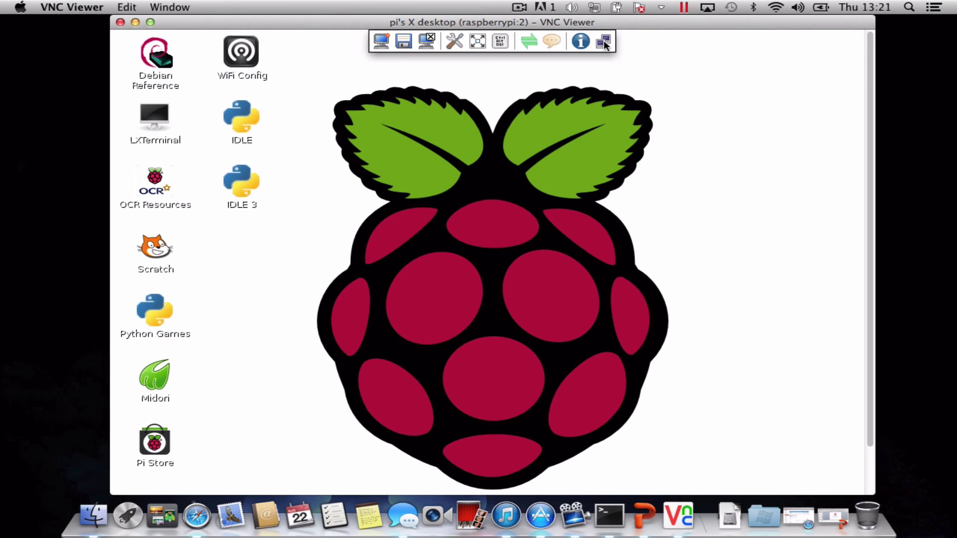
left_click(478, 41)
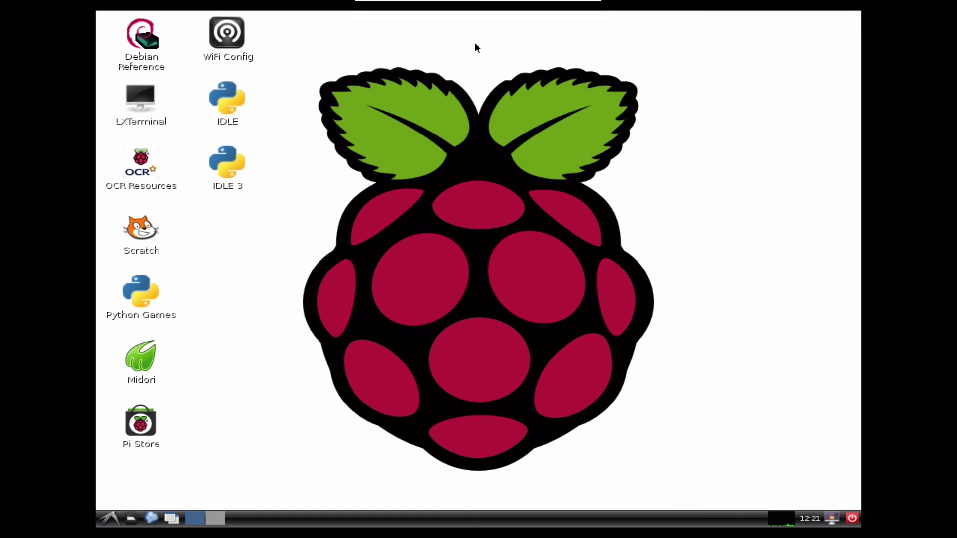
left_click(110, 517)
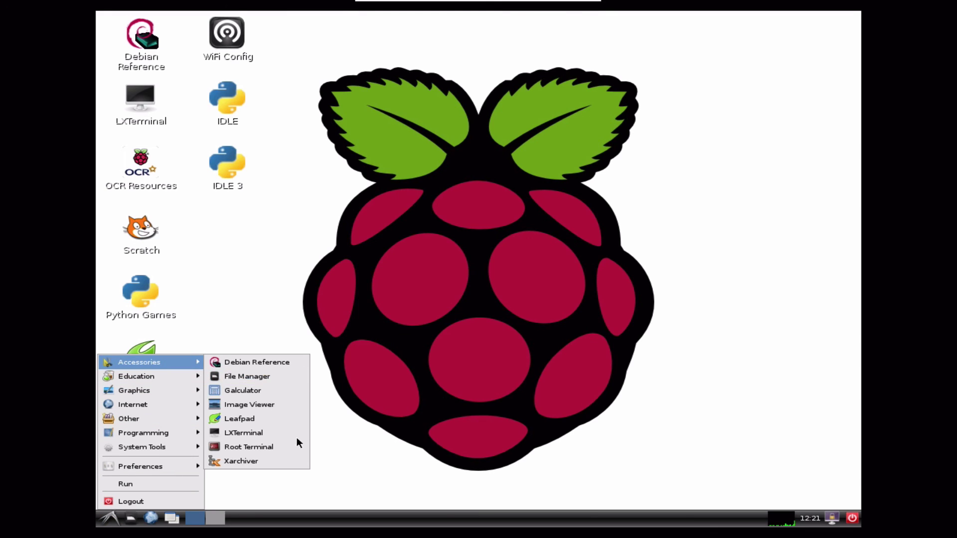
mouse_move(142, 447)
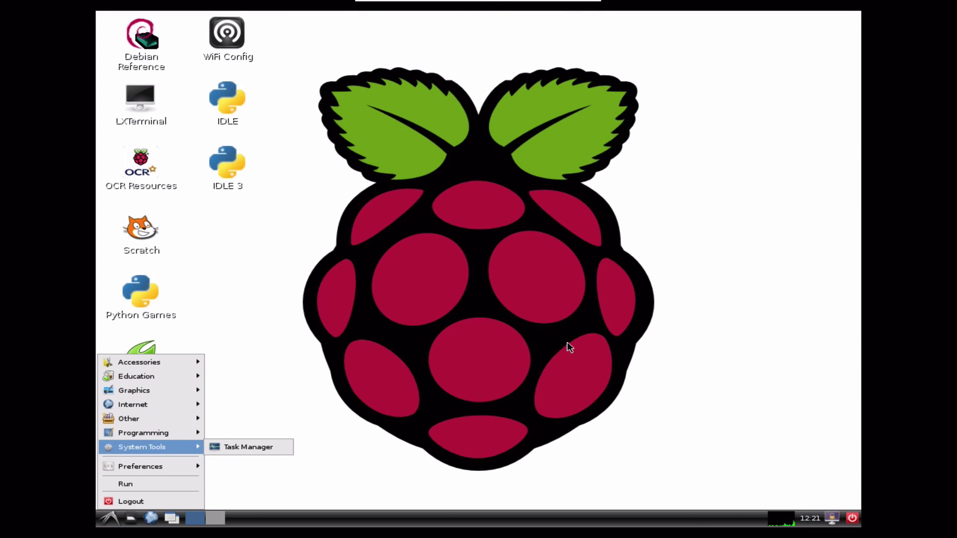
left_click(567, 347)
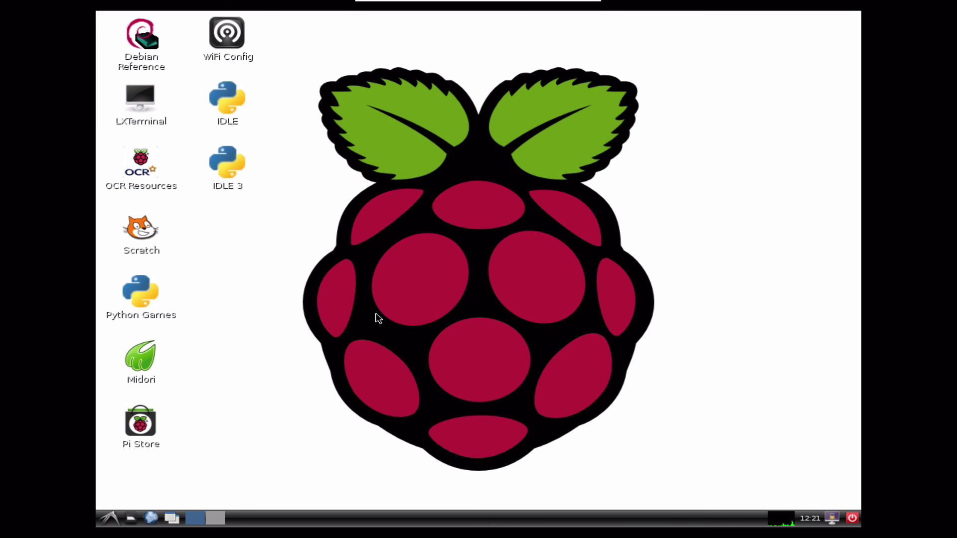